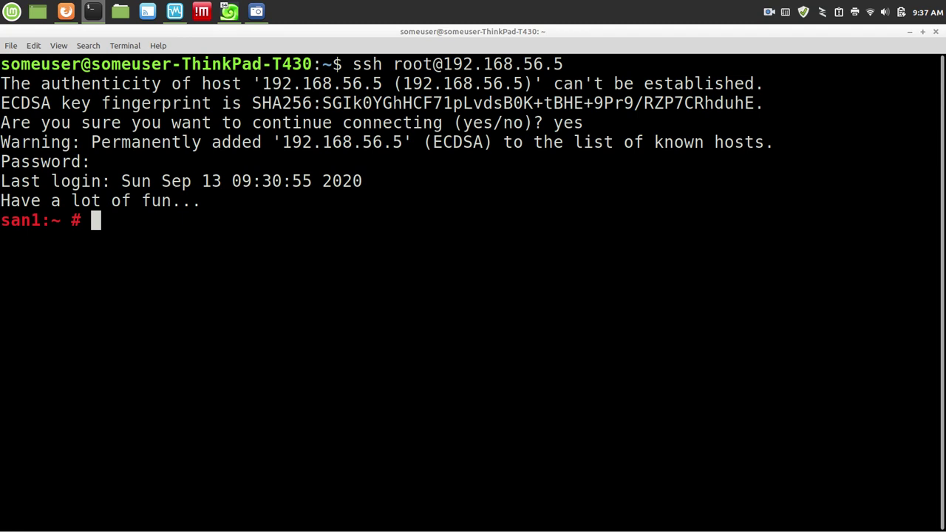
Step: Run yast in the san1 root shell to start the YaST Control Center
text(yaxt)
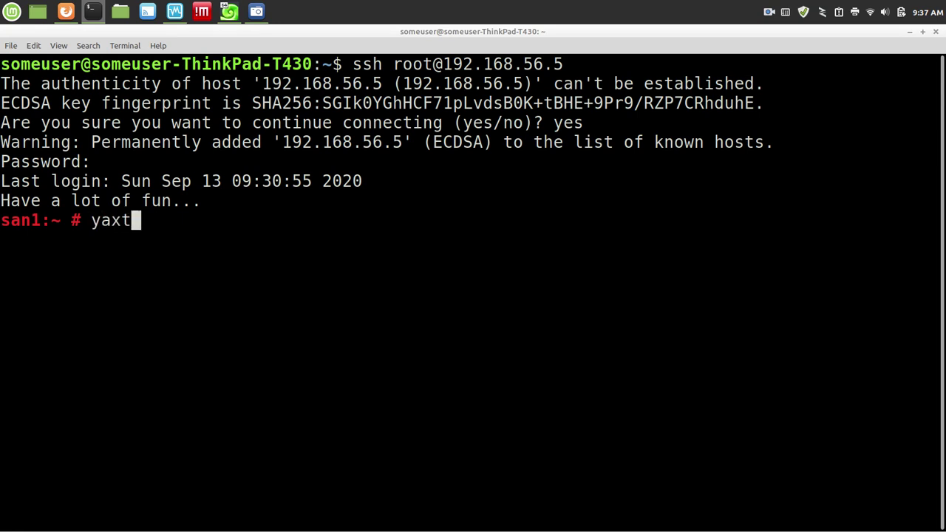
key(BackSpace)
key(BackSpace)
text(st)
key(Return)
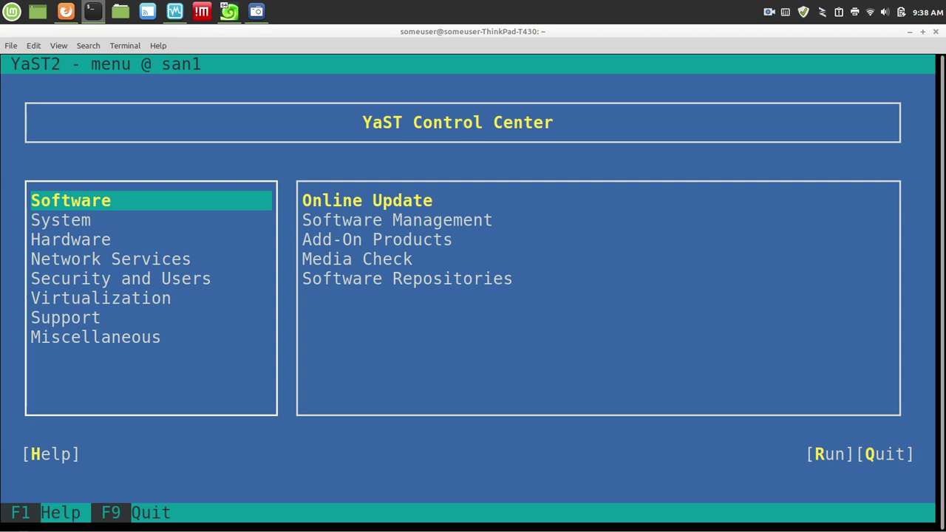
Step: Open Software Management, skipping the unreachable openSUSE repositories and dismissing the repository initialization warning
key(Down)
key(Up)
key(Tab)
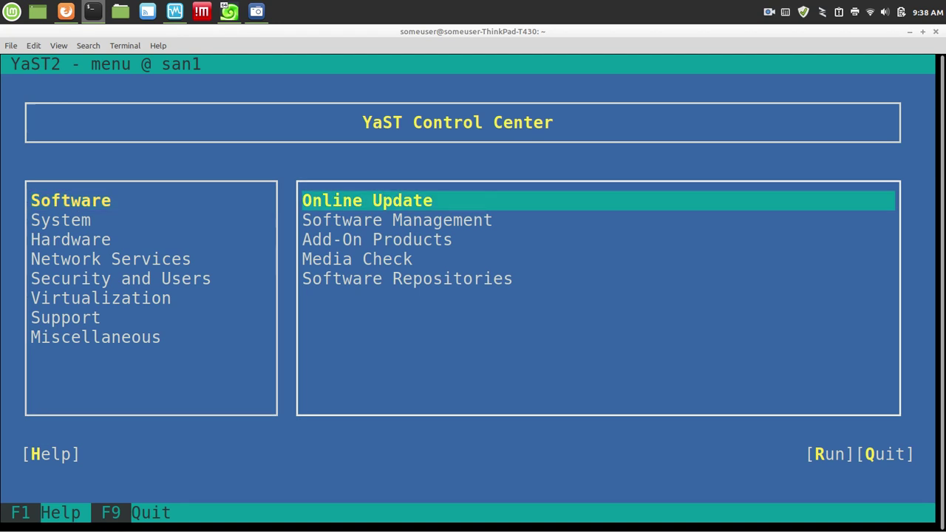
key(Down)
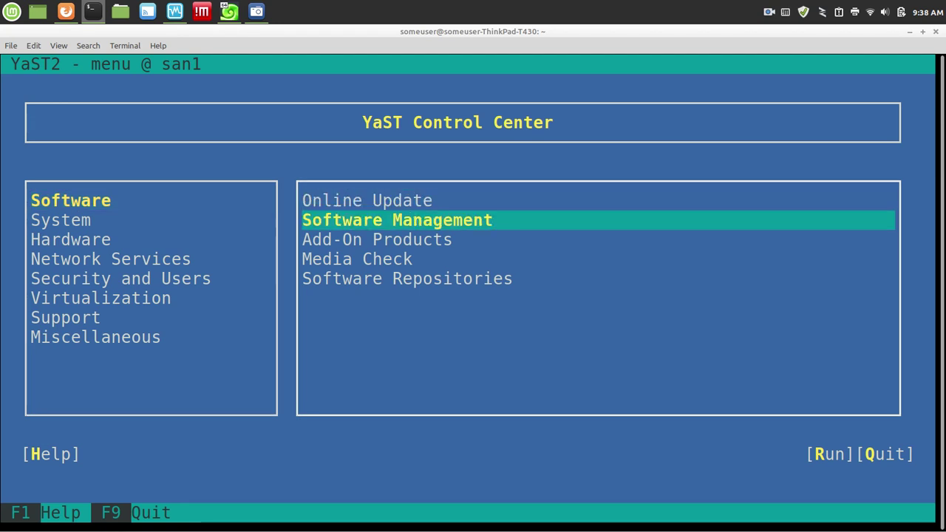
key(Return)
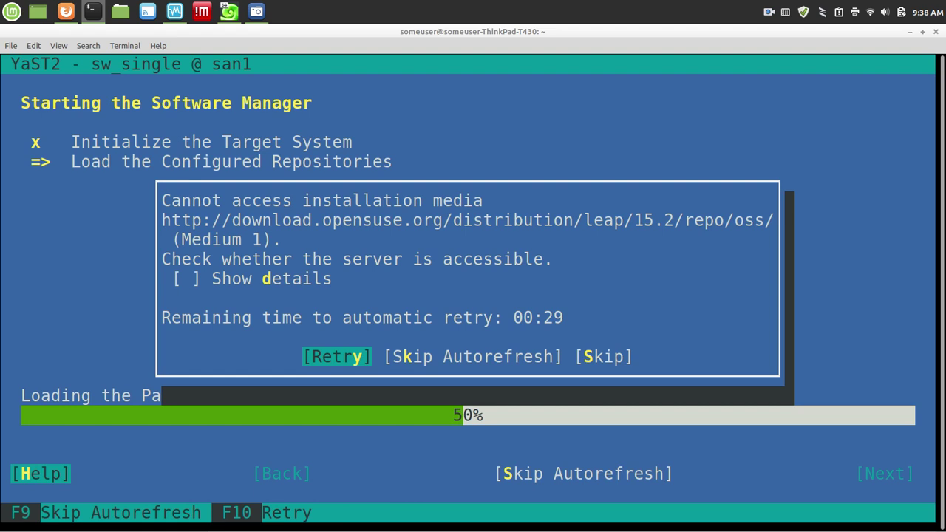
key(alt+s)
key(alt+s)
key(alt+s)
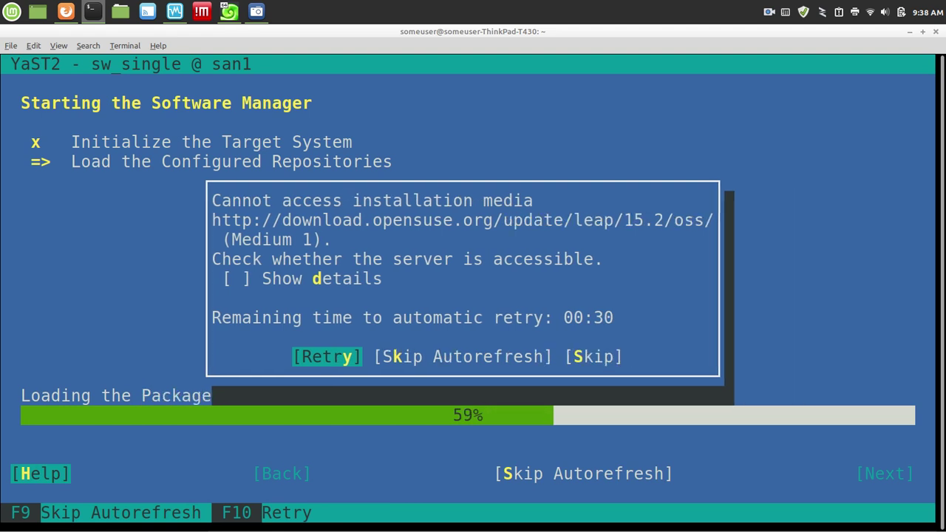
key(alt+s)
key(alt+s)
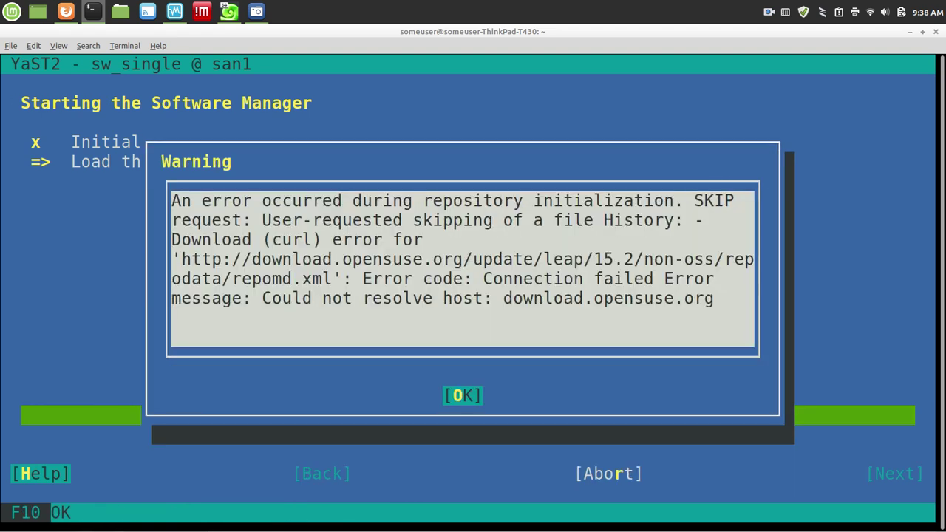
key(Return)
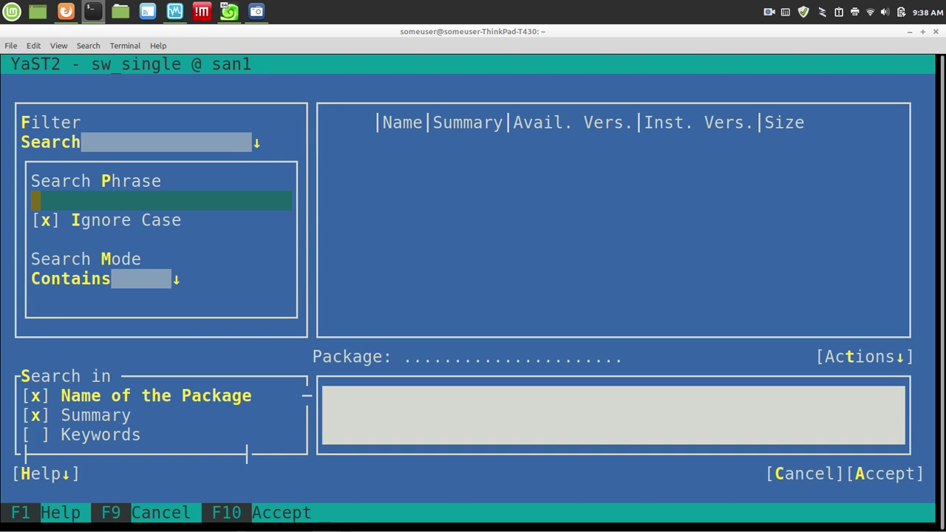
Step: Search the packages for "target", go through the results to yast2-iscsi-lio-server, and close the software manager
text(tar)
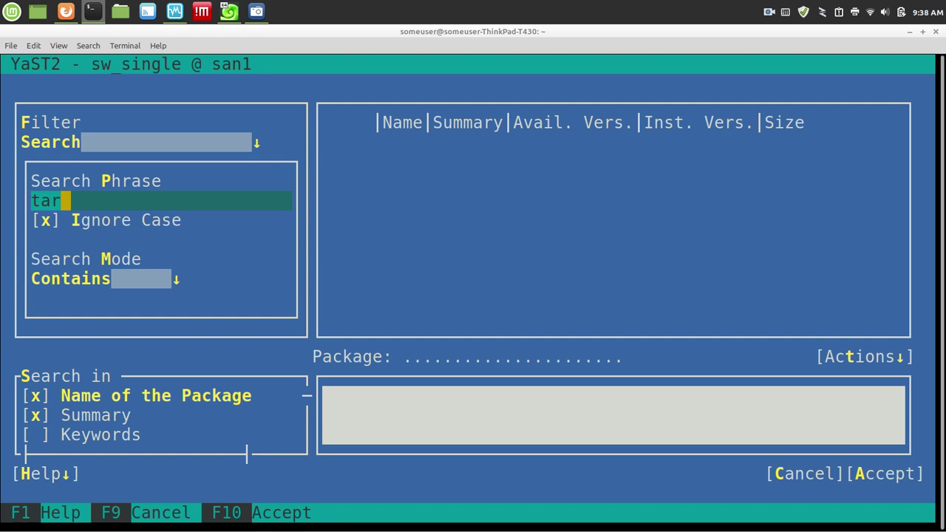
text(get)
key(Return)
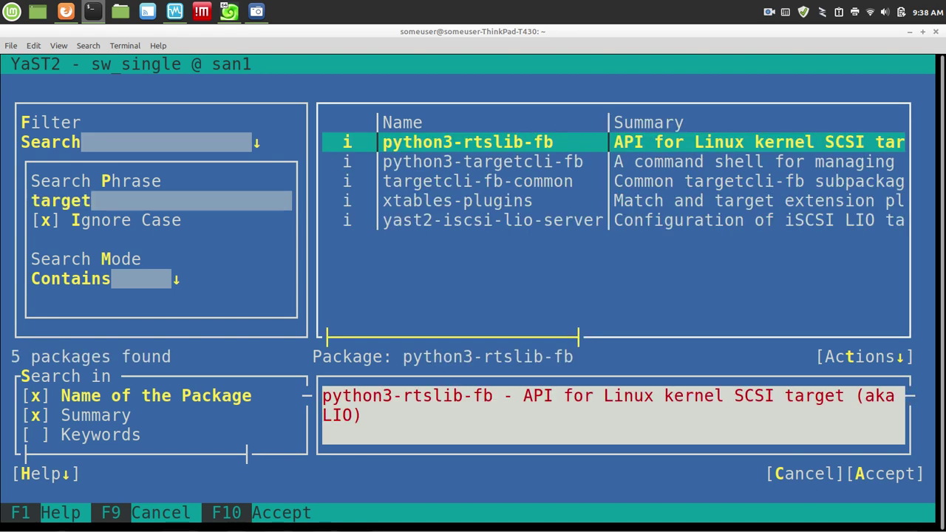
key(Down)
key(Down)
key(Down)
key(Down)
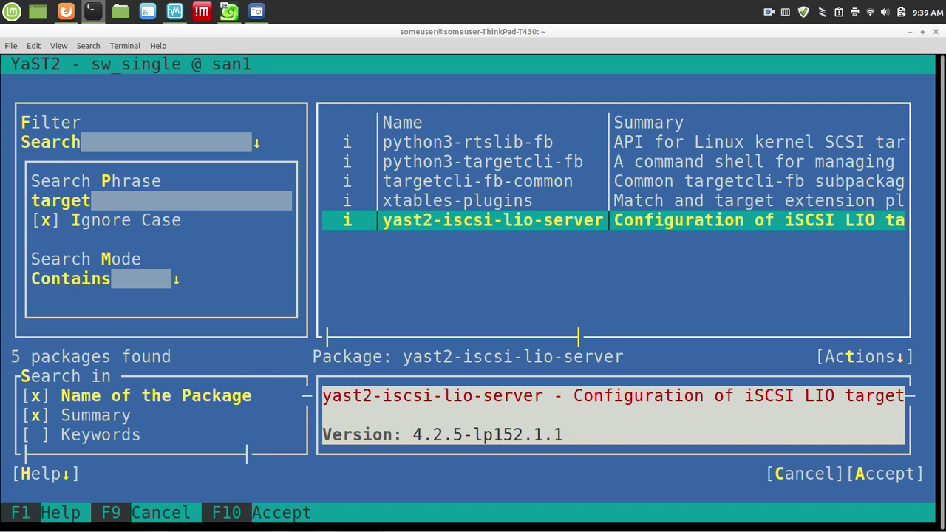
key(F10)
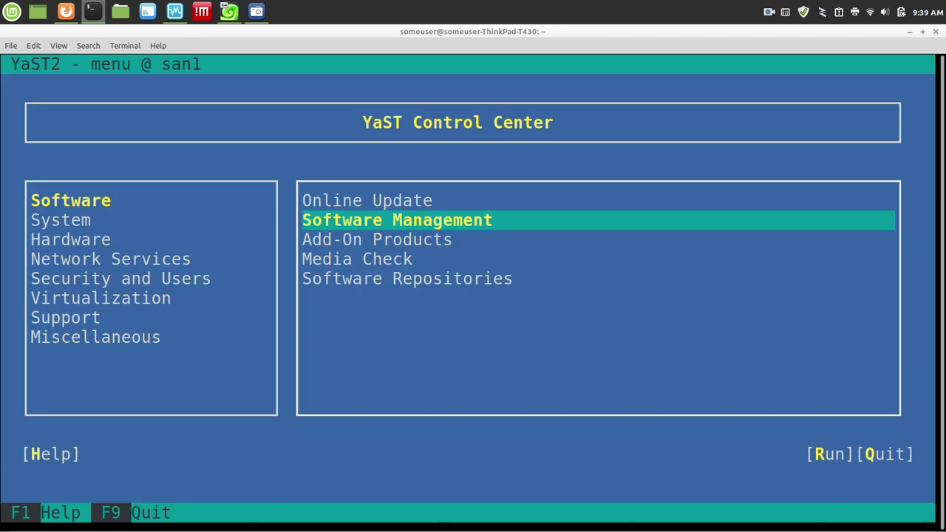
Step: Open the iSCSI LIO Target module from the Network Services category
key(Tab)
key(Down)
key(Down)
key(Down)
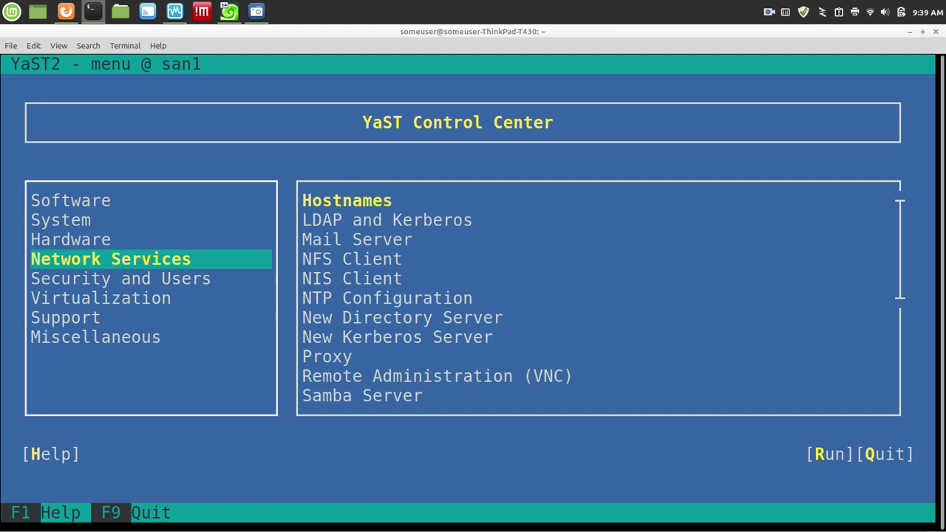
key(Tab)
key(Down)
key(Down)
key(Down)
key(Down)
key(Down)
key(Down)
key(Down)
key(Down)
key(Down)
key(Down)
key(Down)
key(Down)
key(Down)
key(Down)
key(Down)
key(Down)
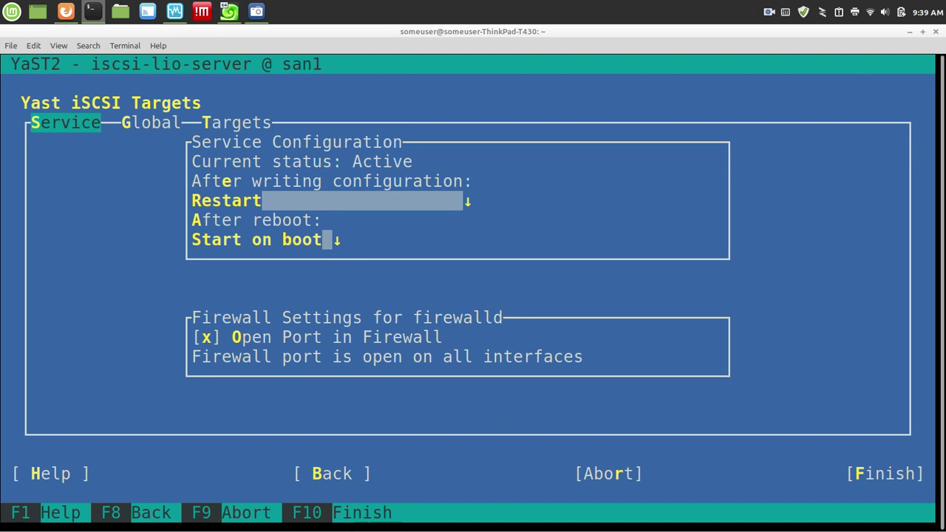
Step: Review the global authentication settings, the target list and the form for adding an iSCSI target, then return to the list
key(Right)
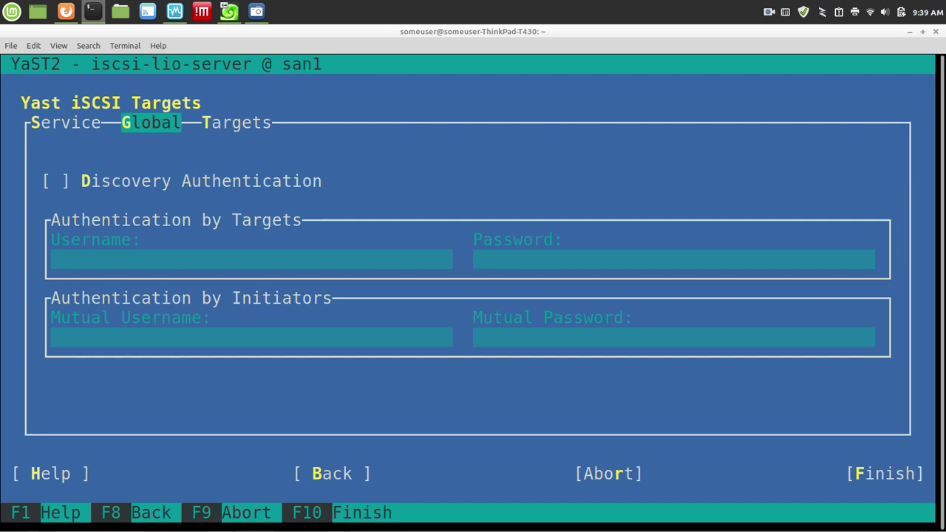
key(alt+t)
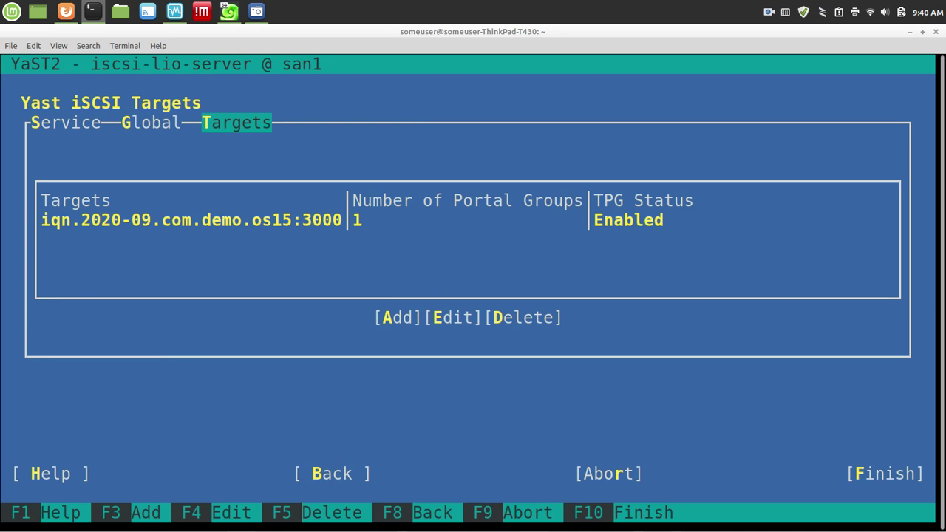
key(Tab)
key(alt+a)
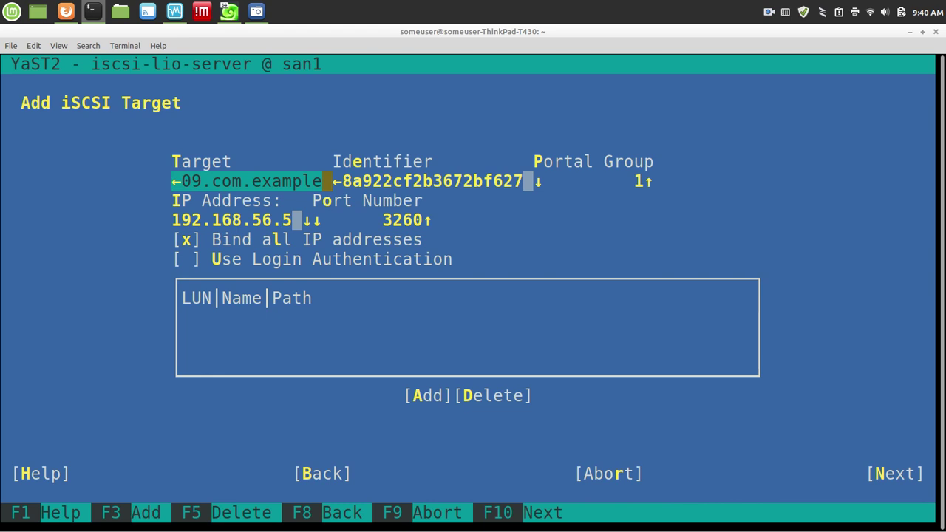
key(F10)
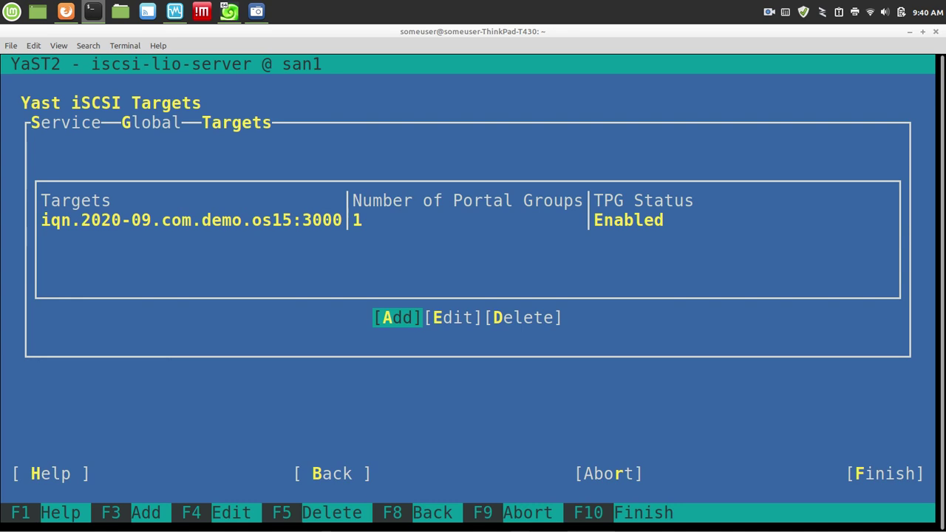
Step: Edit the existing iSCSI target, start adding a LUN with path /dev/sde, and cancel the new LUN
key(F4)
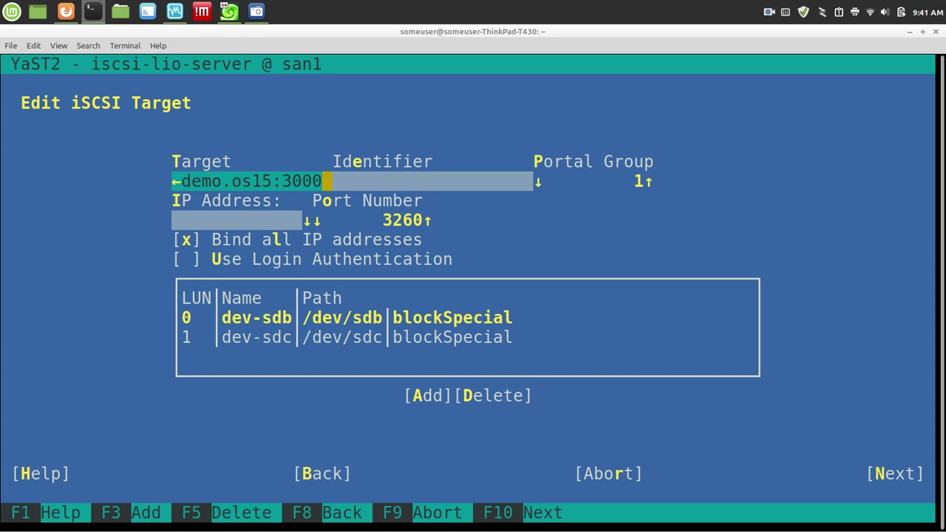
key(F3)
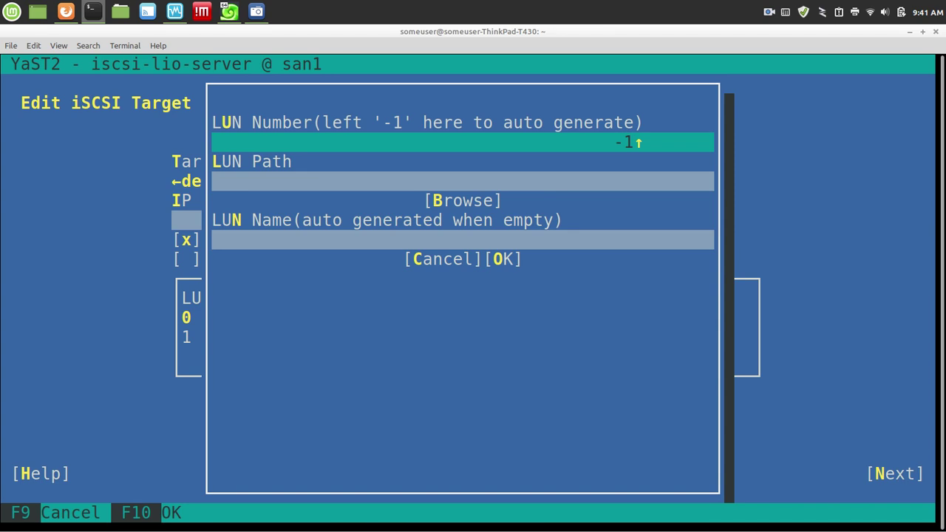
key(Tab)
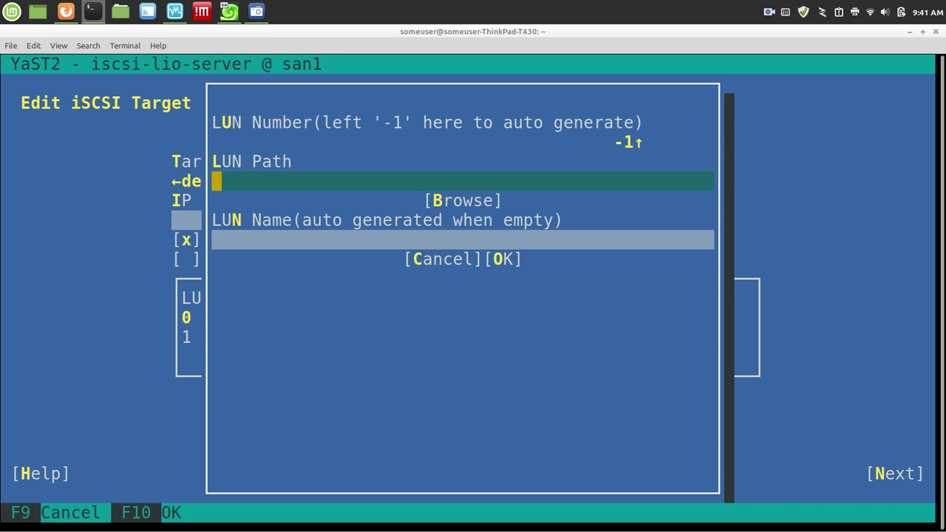
text(/dev/sde)
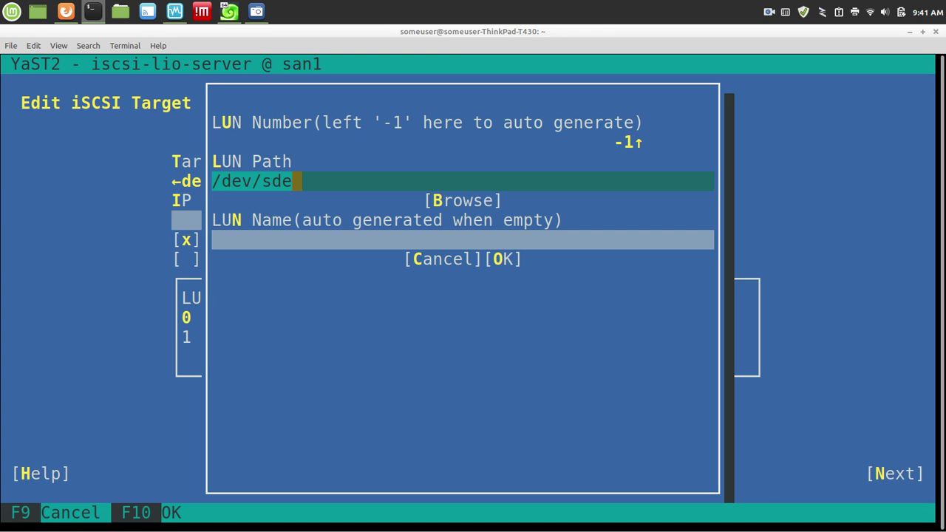
key(F9)
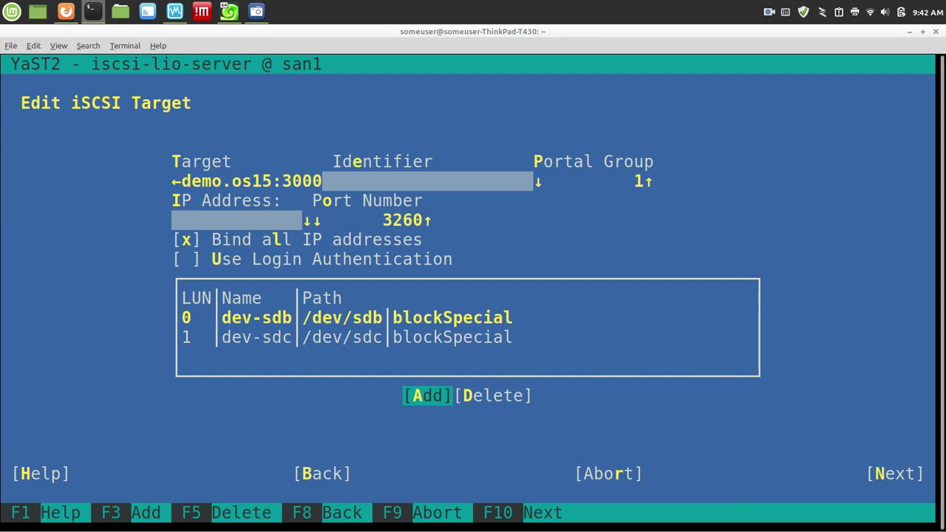
Step: Close the target editor, finish the iSCSI target configuration, and quit YaST to the shell
key(Return)
key(F10)
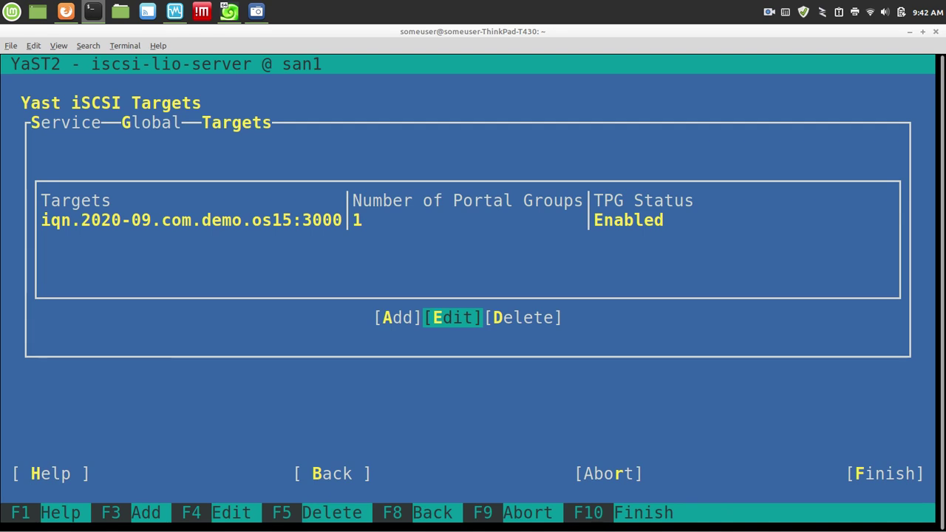
key(Return)
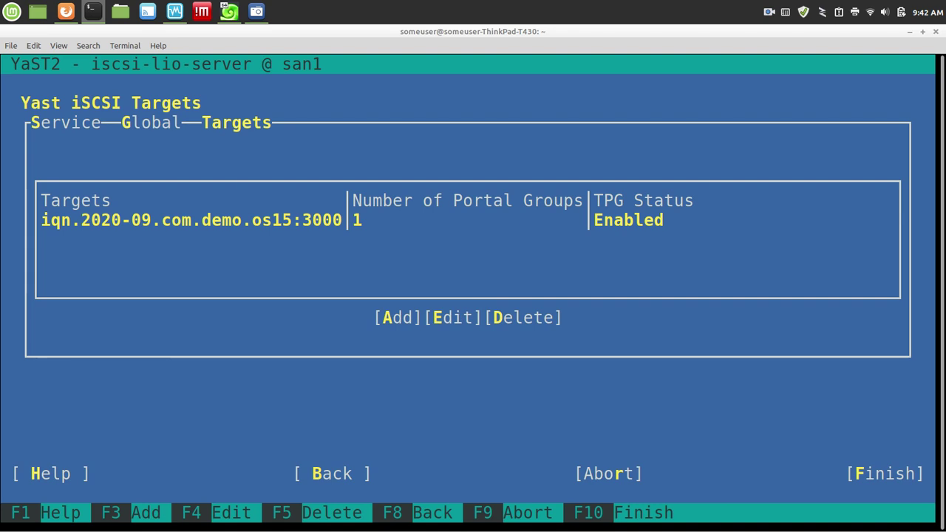
key(F10)
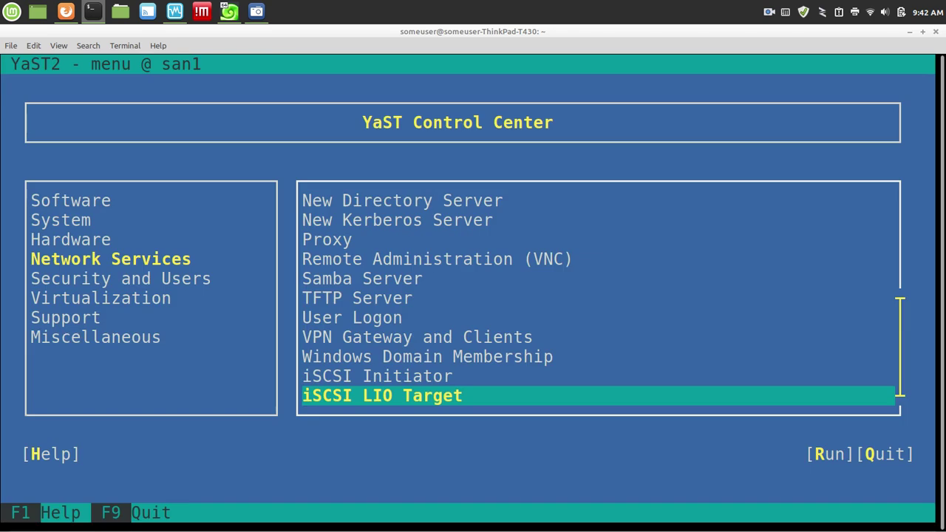
key(F9)
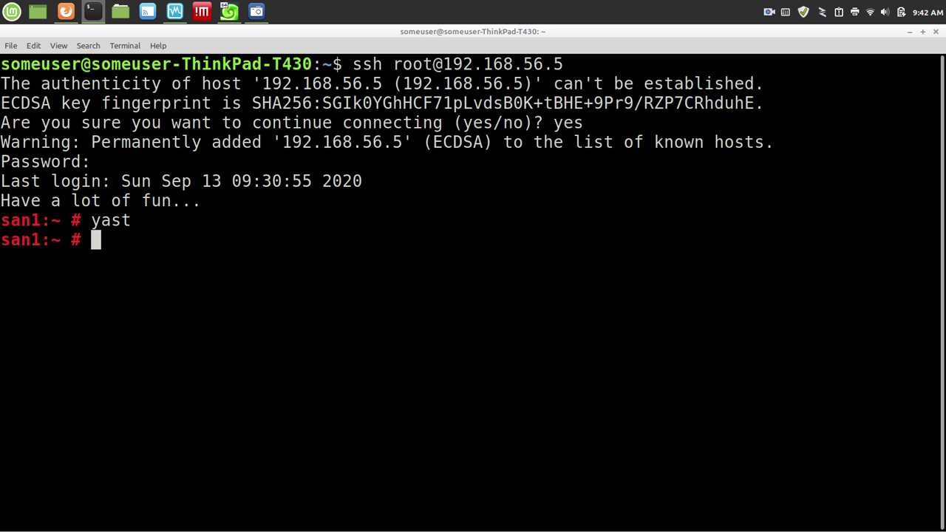
text(yas)
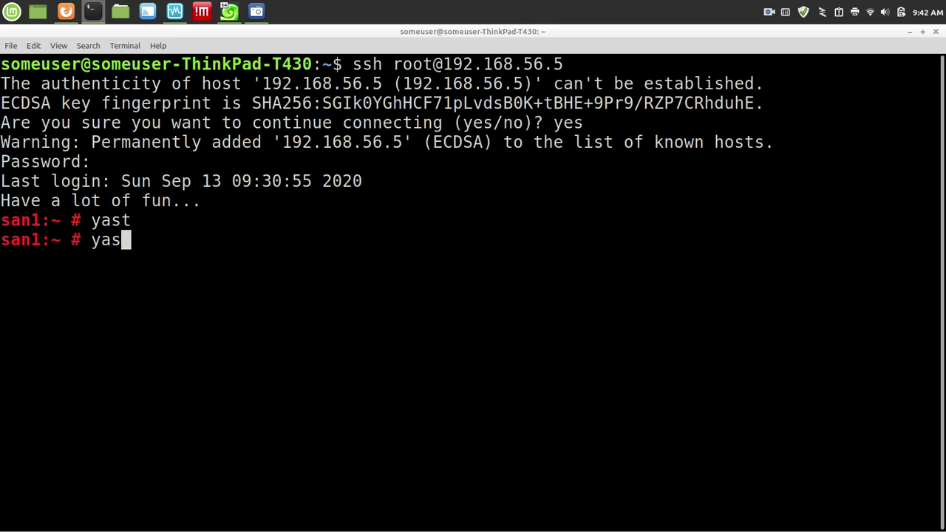
text(t iscsi-client)
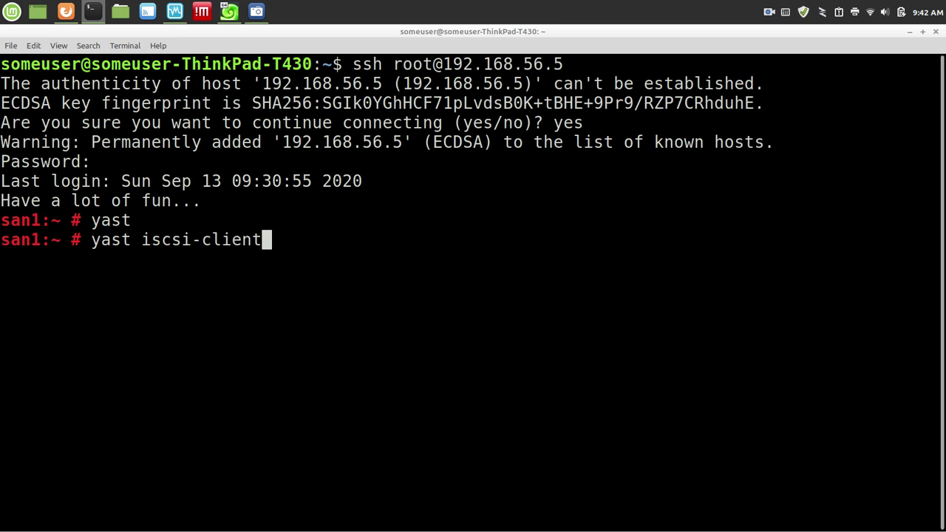
key(BackSpace)
key(BackSpace)
key(BackSpace)
key(BackSpace)
key(BackSpace)
key(BackSpace)
key(BackSpace)
key(BackSpace)
key(BackSpace)
key(BackSpace)
key(BackSpace)
key(BackSpace)
key(BackSpace)
key(BackSpace)
key(BackSpace)
key(BackSpace)
key(BackSpace)
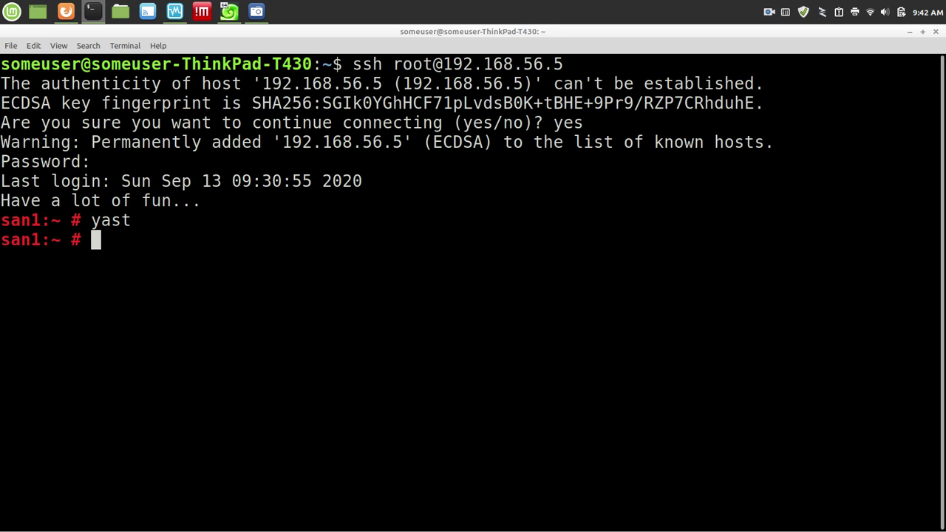